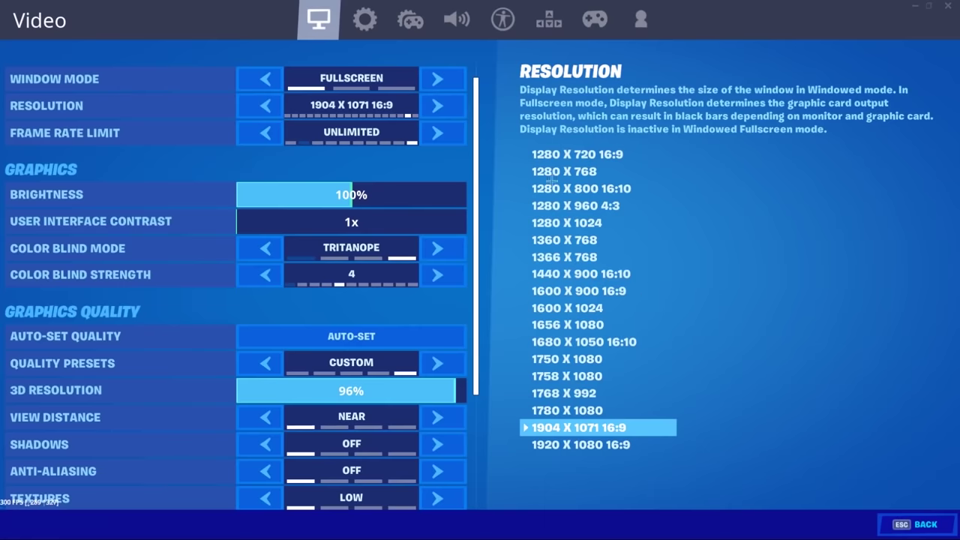
Look through the available display resolutions in the game's video settings.
{"action": "left_click", "coordinate": [268, 105]}
{"action": "left_click", "coordinate": [440, 105]}
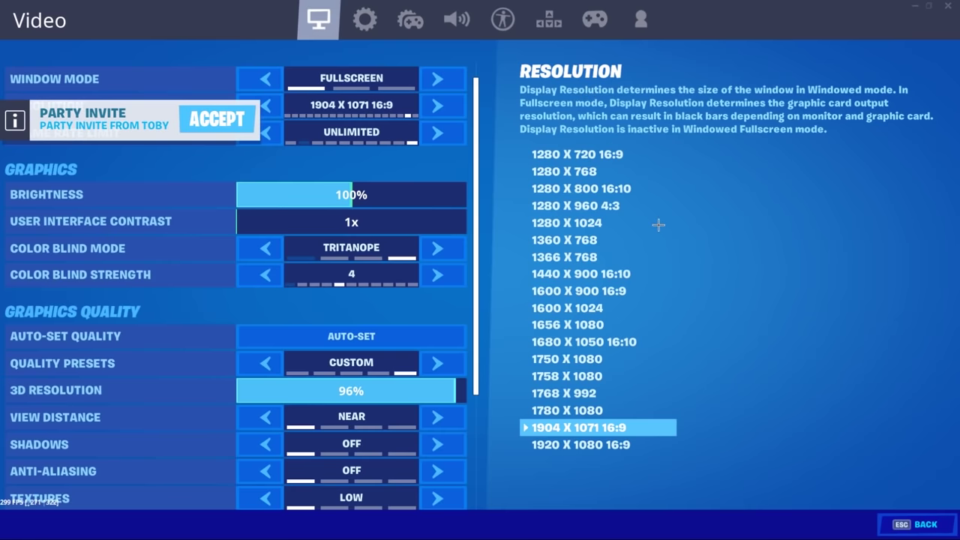
{"action": "key", "text": "Left"}
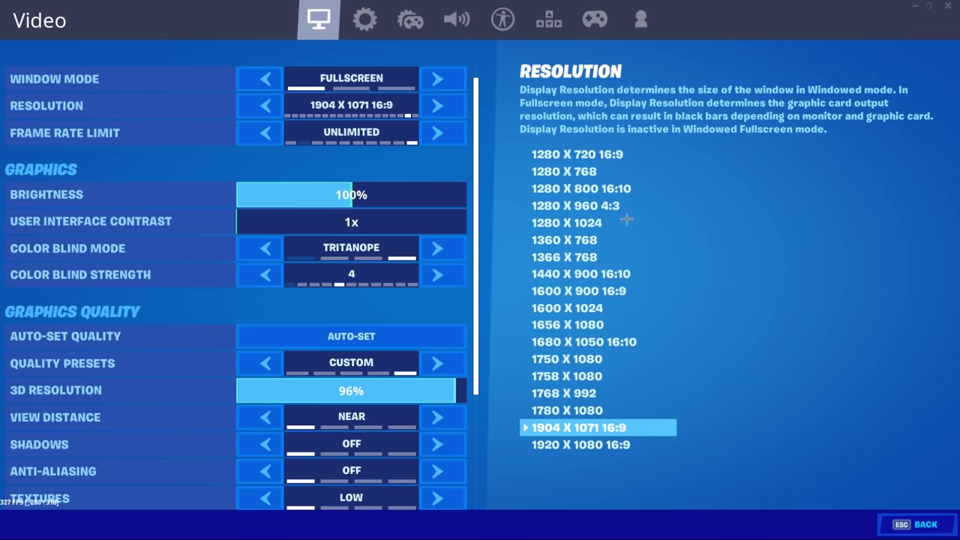
{"action": "left_click", "coordinate": [267, 105]}
{"action": "left_click", "coordinate": [432, 105]}
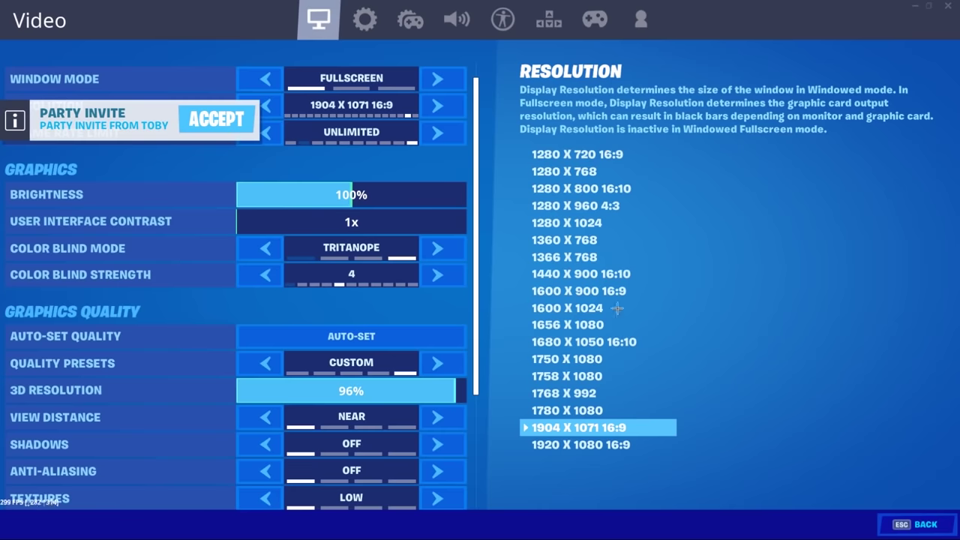
{"action": "left_click", "coordinate": [567, 410]}
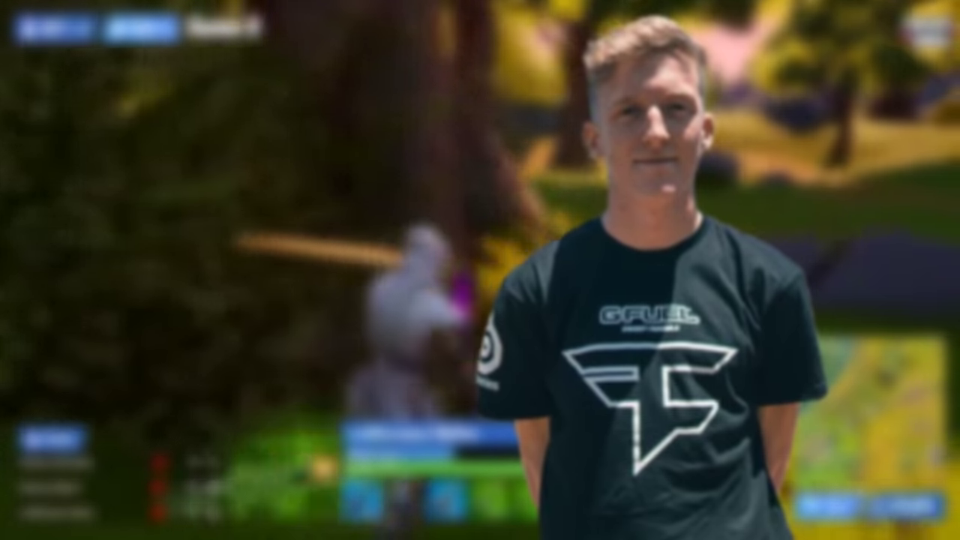
{"action": "key", "text": "4"}
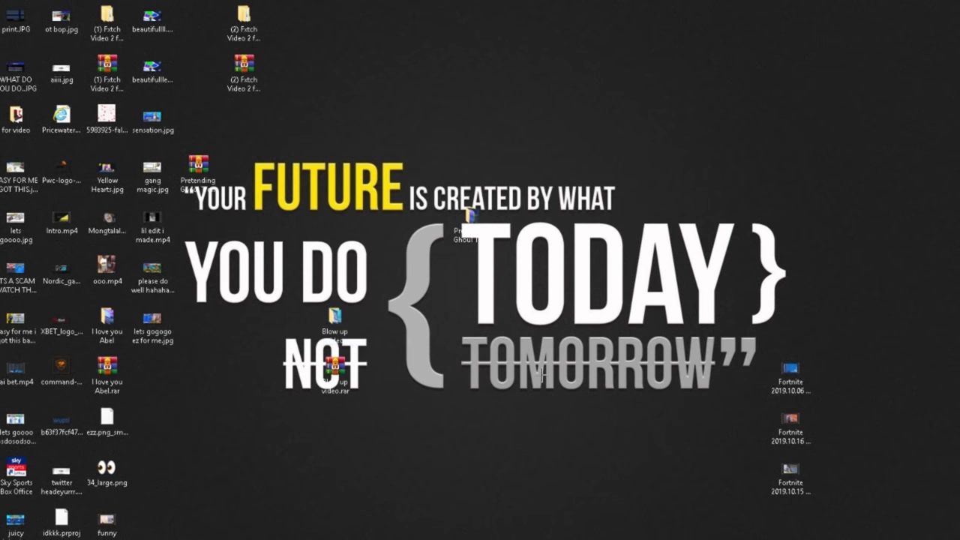
Search Windows for %appdata% and open the Roaming folder it points to.
{"action": "key", "text": "super"}
{"action": "key", "text": "super+s"}
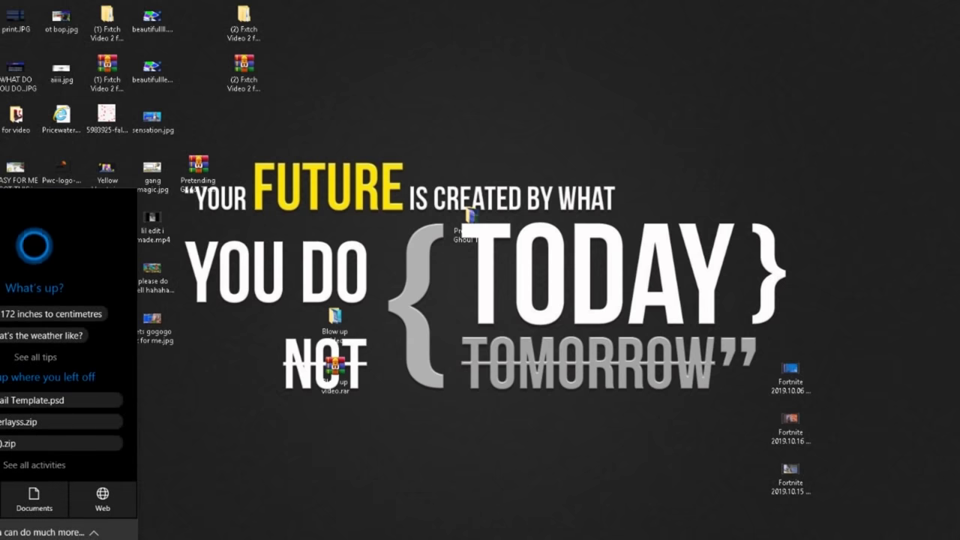
{"action": "type", "text": "a"}
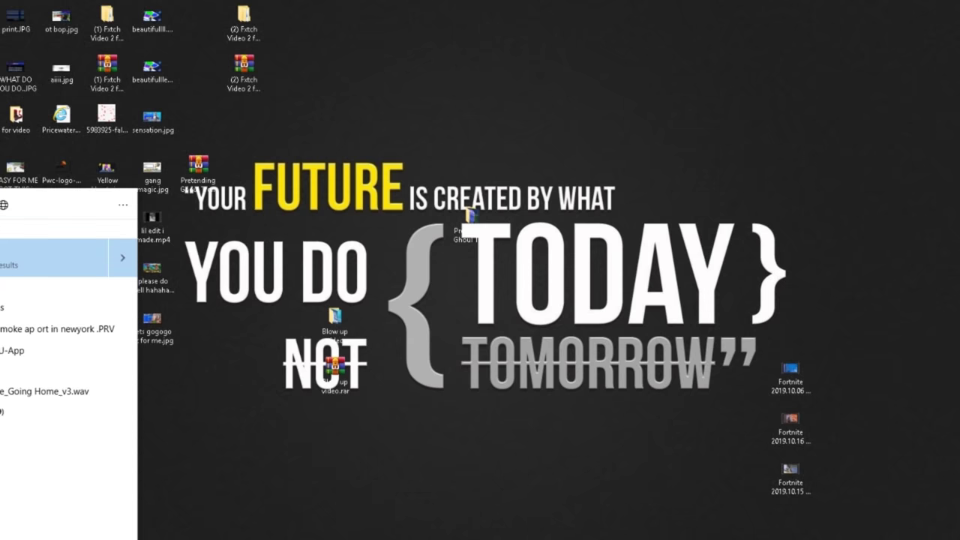
{"action": "type", "text": "%"}
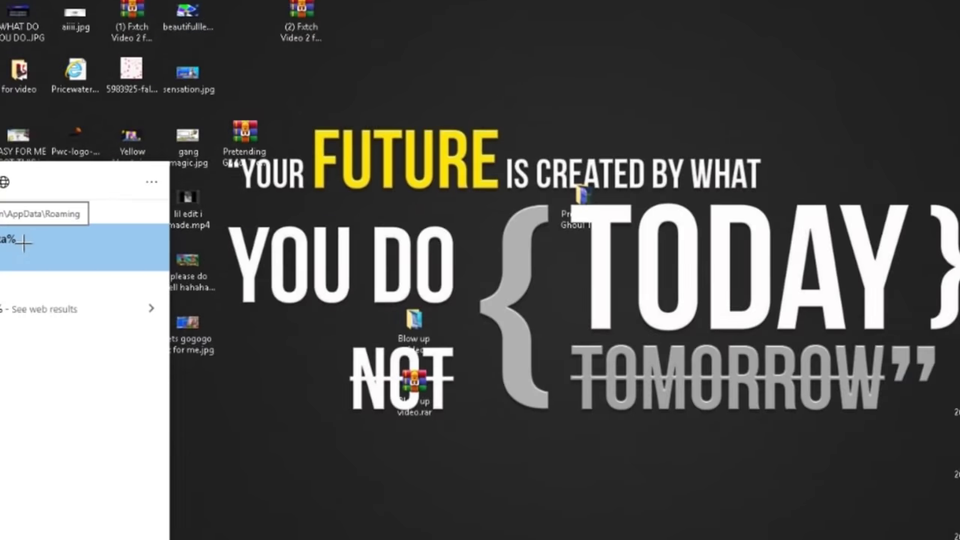
{"action": "left_click", "coordinate": [24, 241]}
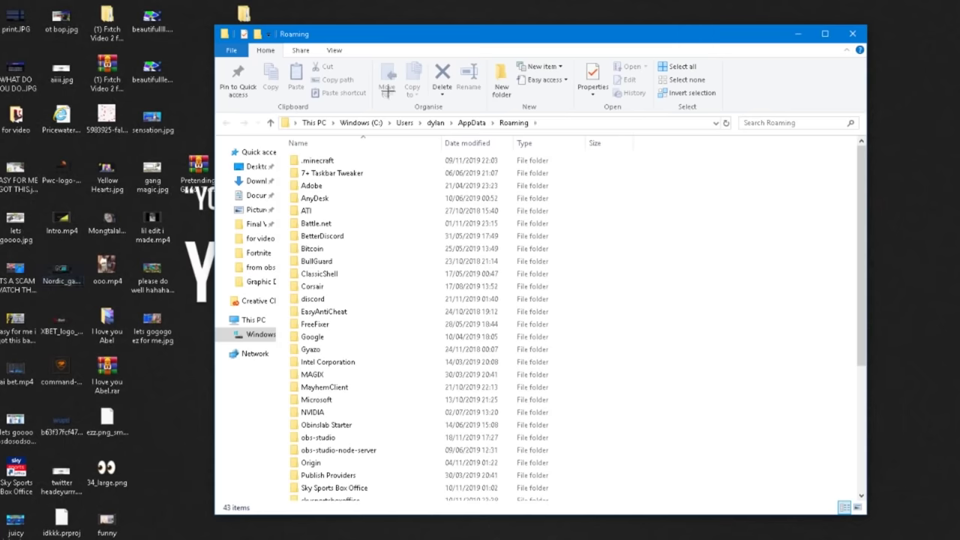
Go up from Roaming to the AppData folder and open its Local folder.
{"action": "left_click_drag", "start_coordinate": [488, 37], "coordinate": [467, 39]}
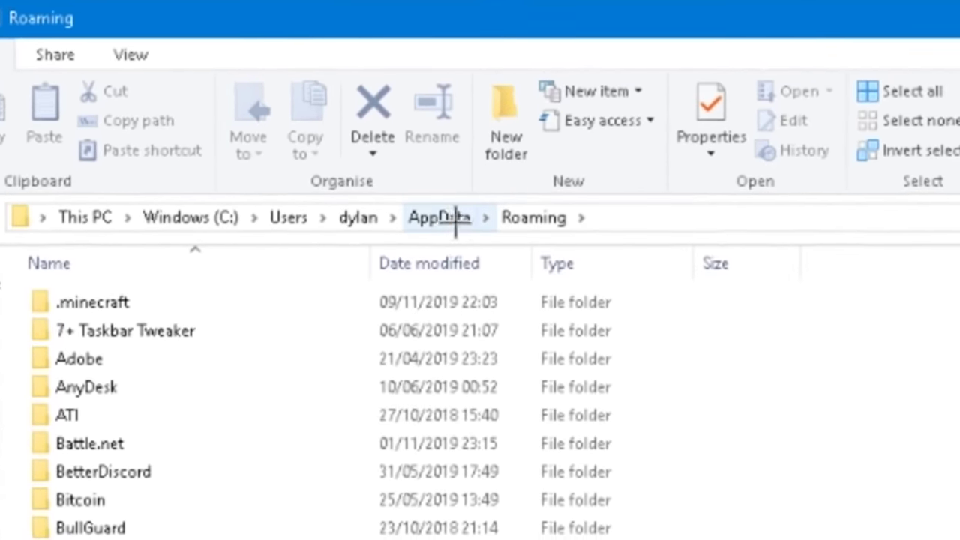
{"action": "left_click", "coordinate": [517, 236]}
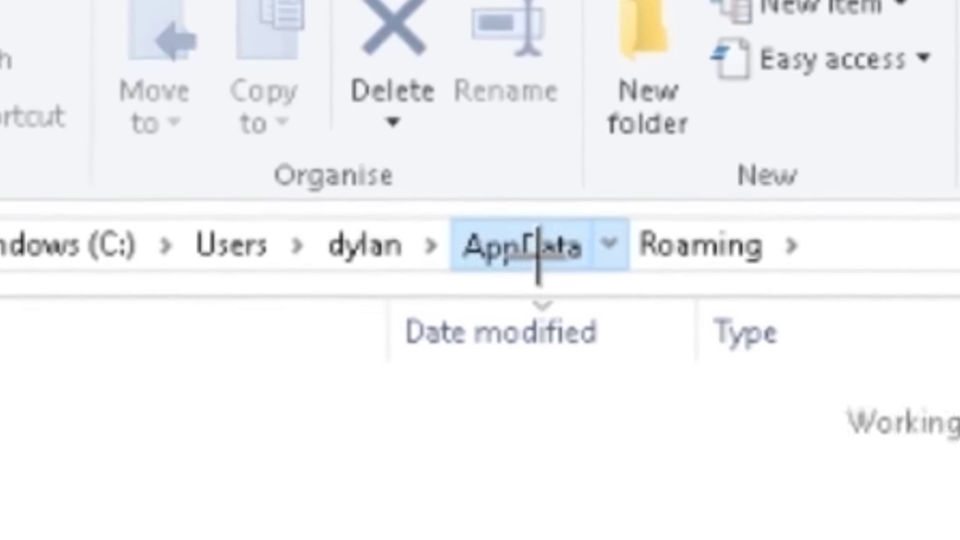
{"action": "left_click", "coordinate": [597, 283]}
{"action": "double_click", "coordinate": [598, 283]}
Open the WindowsClient folder inside FortniteGame, Saved, Config.
{"action": "scroll", "coordinate": [567, 536], "scroll_direction": "down", "scroll_amount": 3}
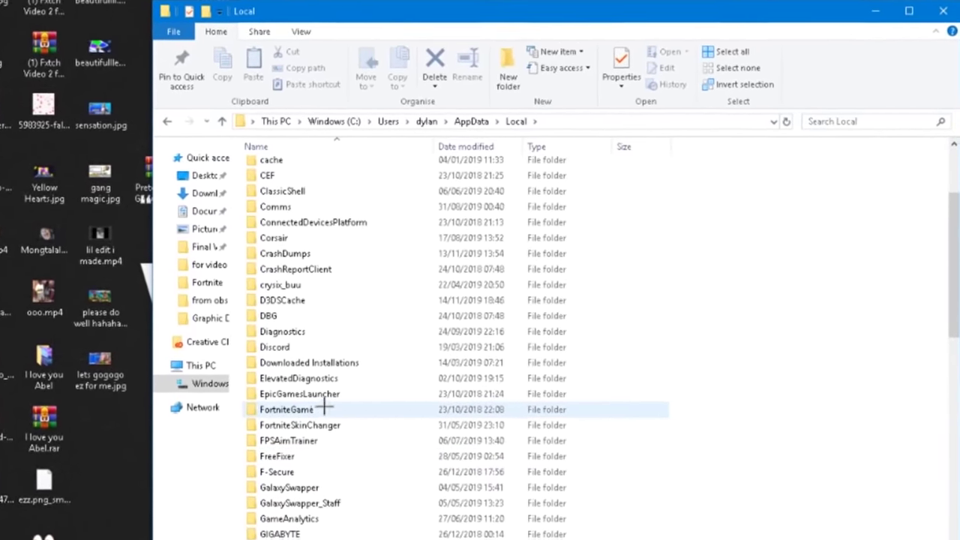
{"action": "double_click", "coordinate": [330, 430]}
{"action": "left_click", "coordinate": [301, 175]}
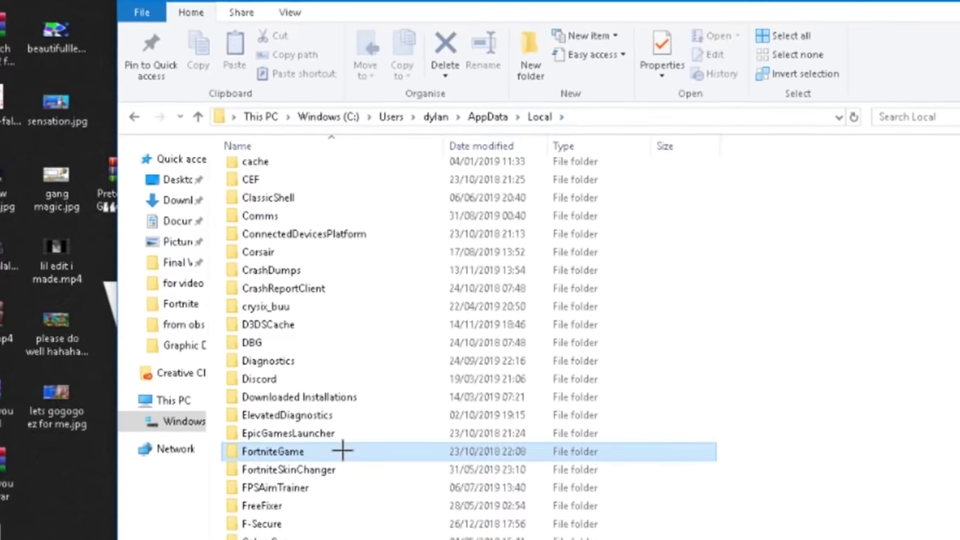
{"action": "double_click", "coordinate": [315, 170]}
{"action": "double_click", "coordinate": [307, 175]}
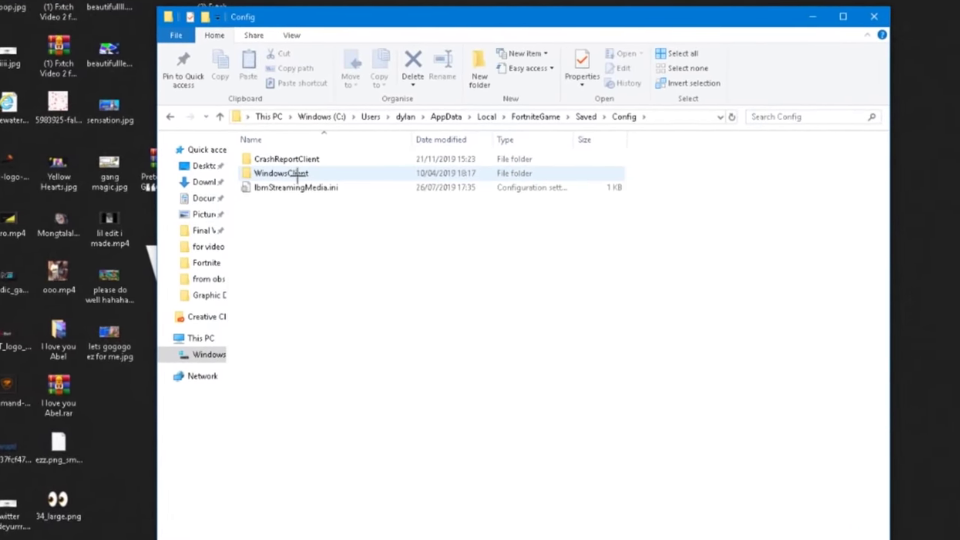
{"action": "double_click", "coordinate": [339, 176]}
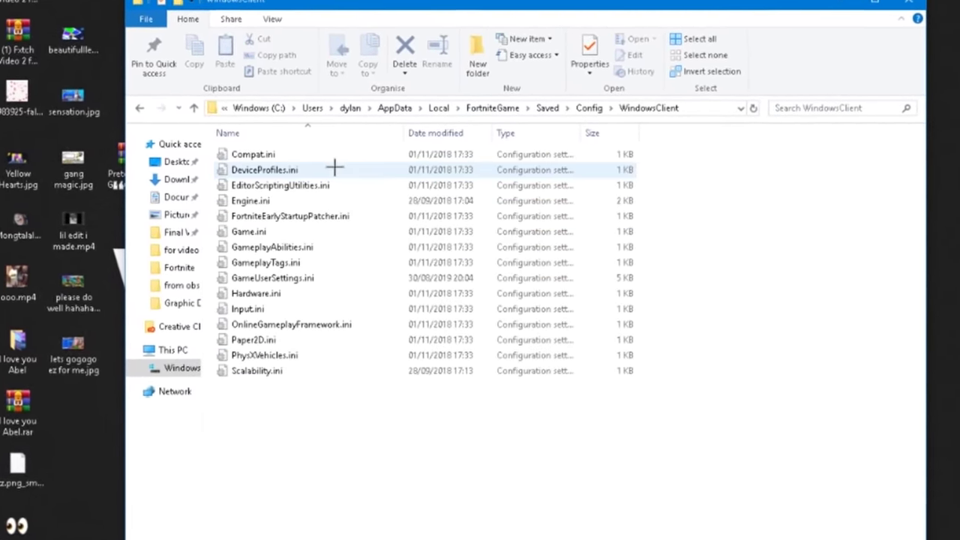
Open the properties of GameUserSettings.ini, keep the Read-only attribute cleared, and confirm the dialog.
{"action": "left_click", "coordinate": [332, 278]}
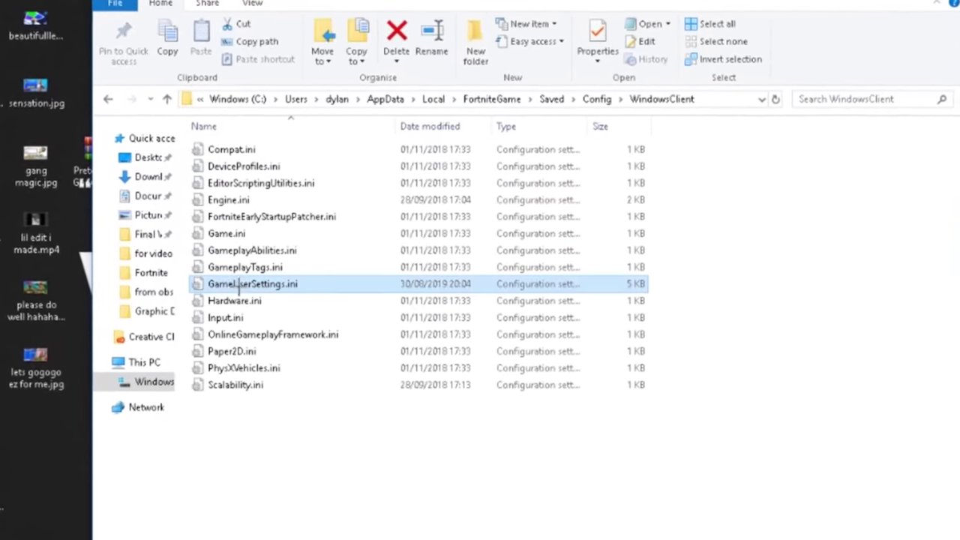
{"action": "right_click", "coordinate": [304, 289]}
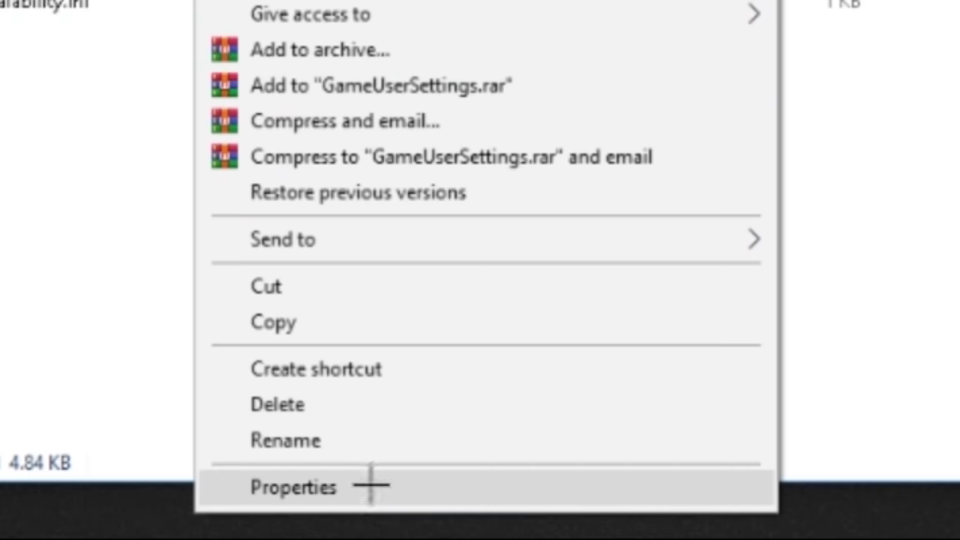
{"action": "left_click", "coordinate": [431, 520]}
{"action": "left_click_drag", "start_coordinate": [476, 270], "coordinate": [625, 150]}
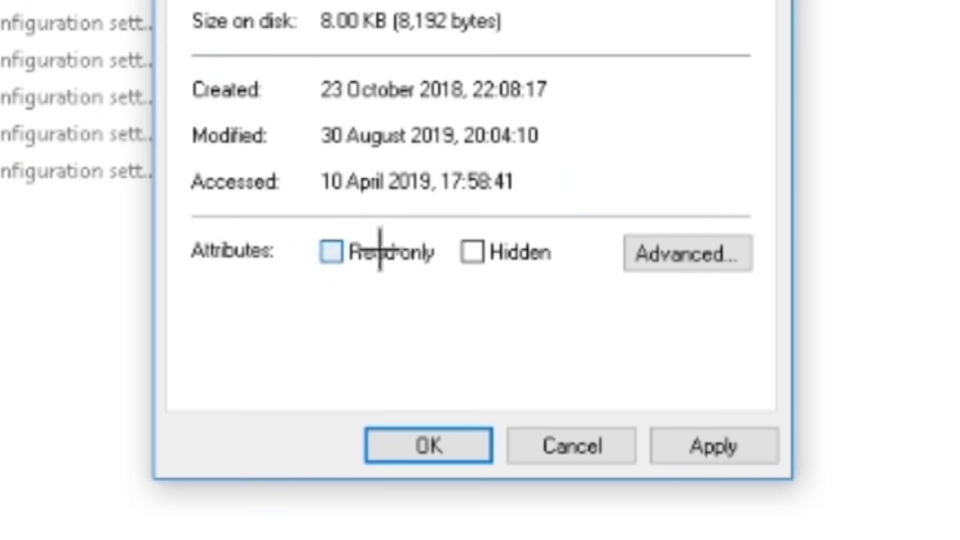
{"action": "left_click", "coordinate": [690, 440]}
{"action": "left_click", "coordinate": [465, 446]}
Open GameUserSettings.ini in Notepad and reposition and enlarge its window.
{"action": "double_click", "coordinate": [407, 268]}
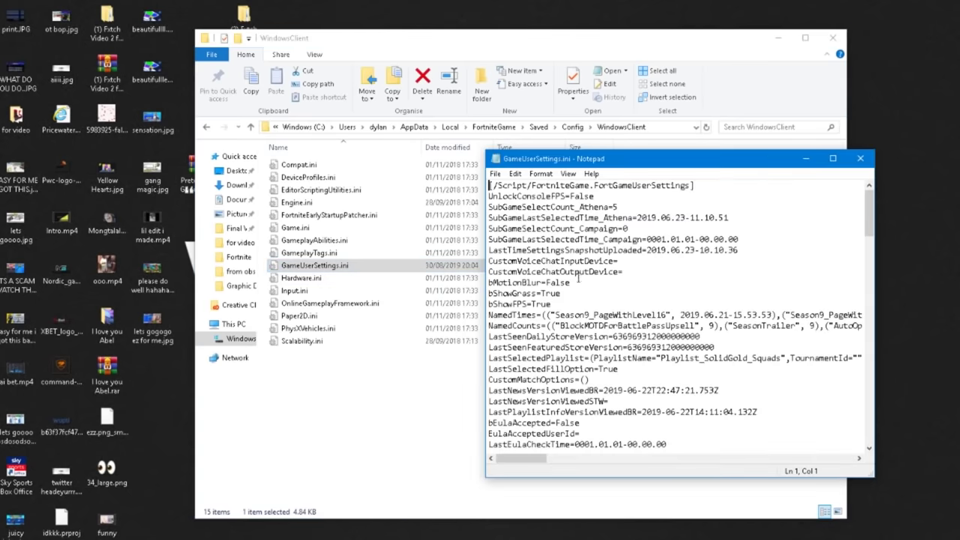
{"action": "left_click_drag", "start_coordinate": [655, 156], "coordinate": [306, 52]}
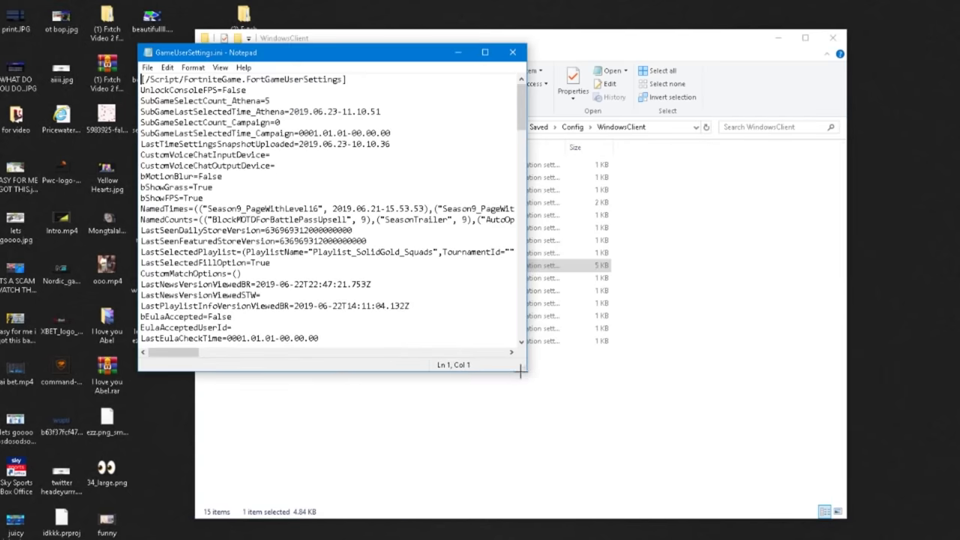
{"action": "left_click_drag", "start_coordinate": [526, 369], "coordinate": [813, 483]}
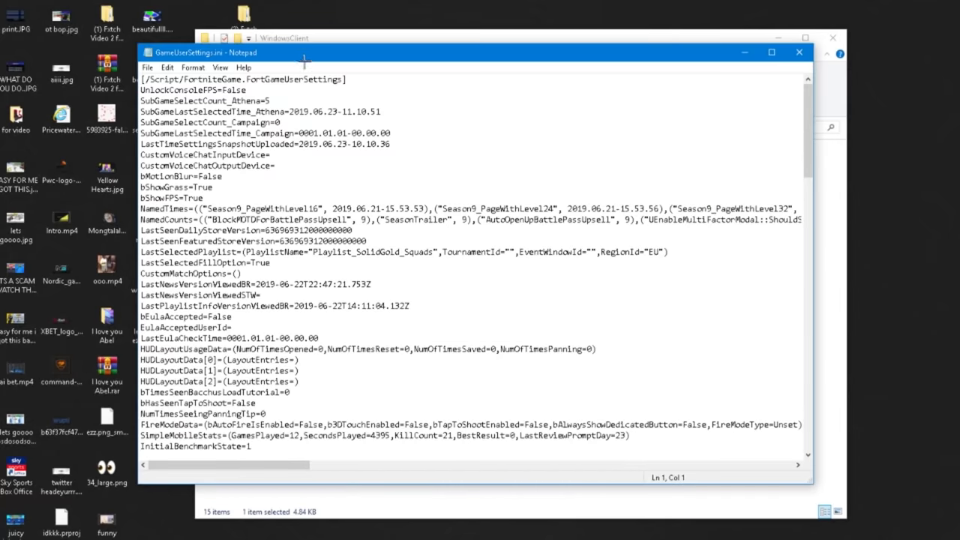
{"action": "left_click_drag", "start_coordinate": [304, 57], "coordinate": [261, 56]}
Find the ResolutionSize and LastUserConfirmedResolutionSize lines in the settings file.
{"action": "scroll", "coordinate": [181, 256], "scroll_direction": "down", "scroll_amount": 1}
{"action": "scroll", "coordinate": [181, 256], "scroll_direction": "down", "scroll_amount": 2}
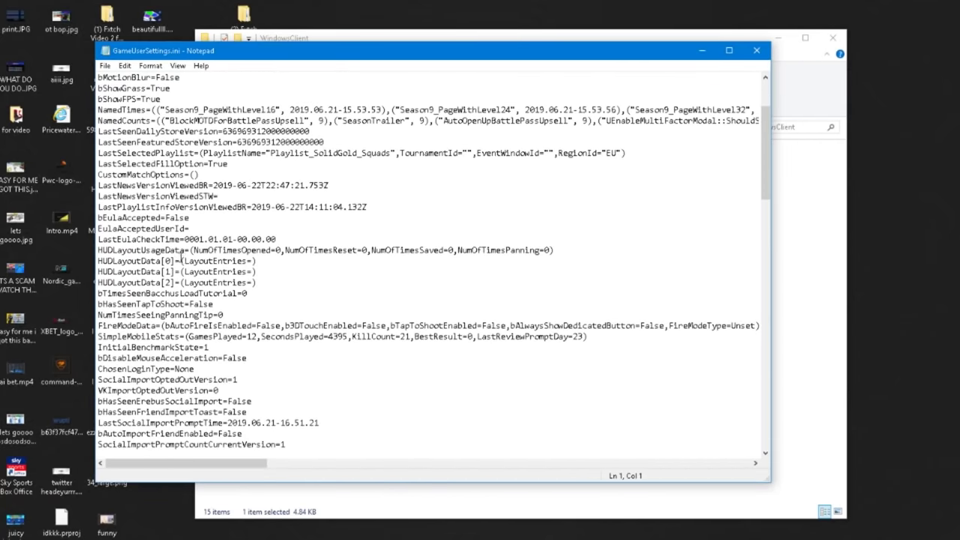
{"action": "scroll", "coordinate": [181, 259], "scroll_direction": "down", "scroll_amount": 6}
{"action": "left_click_drag", "start_coordinate": [127, 240], "coordinate": [249, 241]}
{"action": "left_click_drag", "start_coordinate": [179, 260], "coordinate": [473, 276]}
{"action": "left_click", "coordinate": [256, 260]}
{"action": "left_click", "coordinate": [475, 276]}
{"action": "left_click_drag", "start_coordinate": [108, 308], "coordinate": [605, 318]}
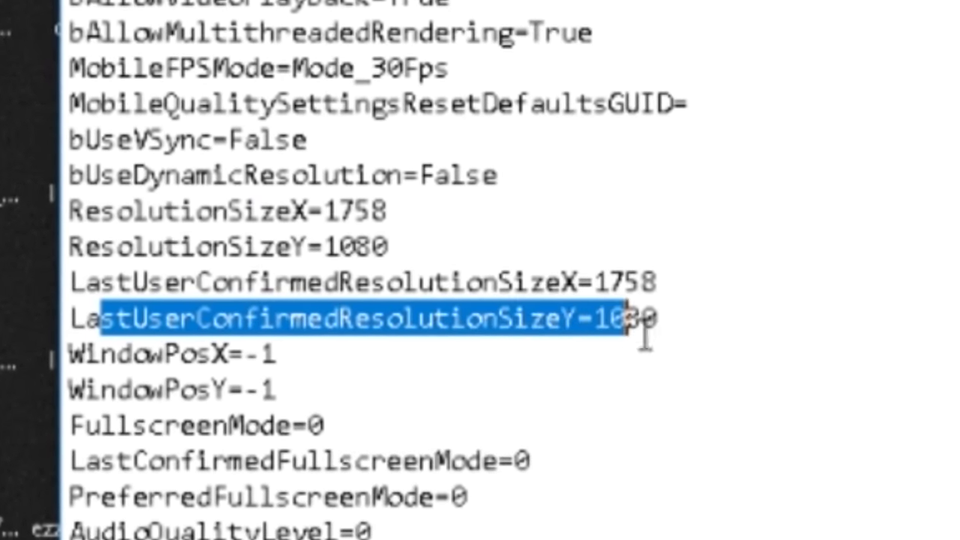
Examine the X and Y values on the four resolution lines, highlighting the numbers after the equals signs.
{"action": "left_click_drag", "start_coordinate": [358, 213], "coordinate": [290, 213]}
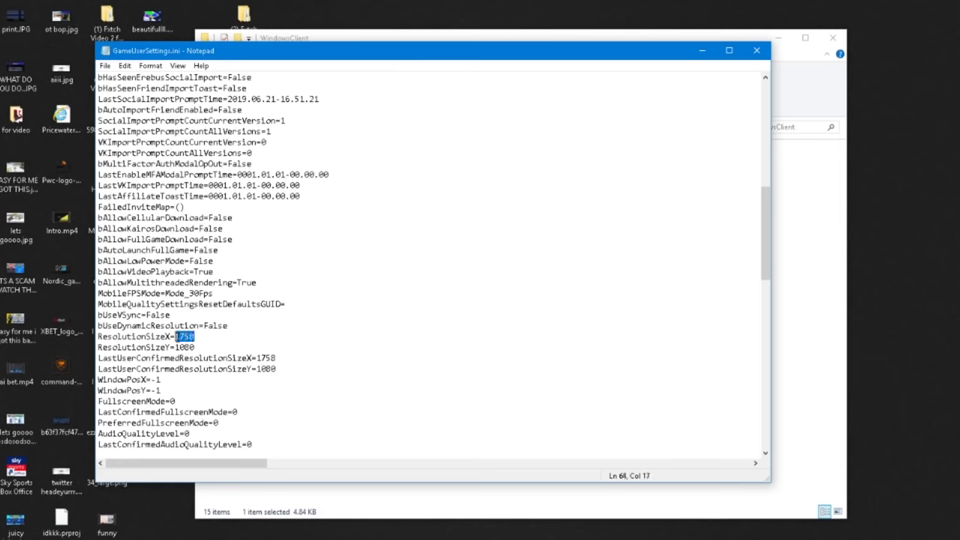
{"action": "left_click", "coordinate": [220, 337]}
{"action": "left_click_drag", "start_coordinate": [195, 336], "coordinate": [174, 336]}
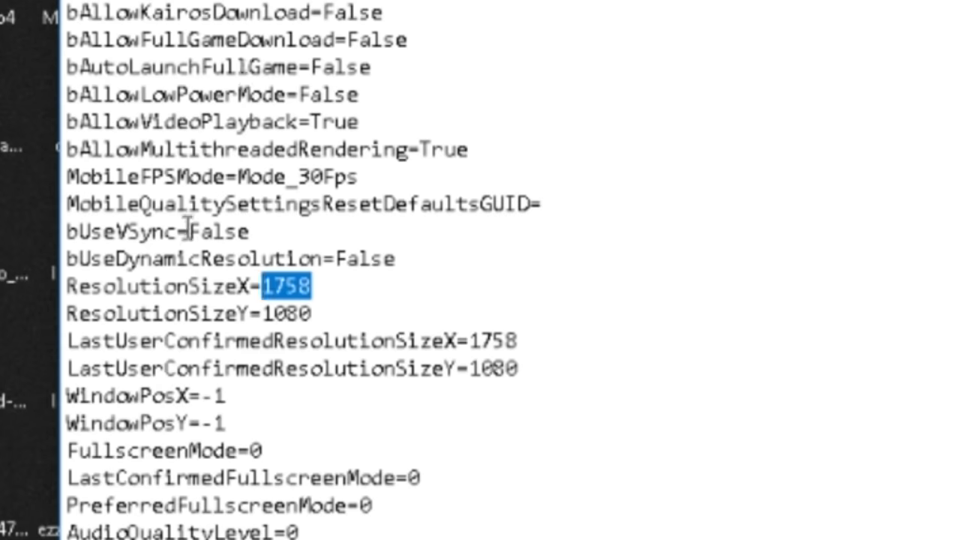
{"action": "left_click", "coordinate": [302, 285]}
{"action": "left_click_drag", "start_coordinate": [315, 315], "coordinate": [274, 282]}
{"action": "left_click", "coordinate": [337, 313]}
{"action": "left_click_drag", "start_coordinate": [527, 334], "coordinate": [489, 339]}
{"action": "left_click_drag", "start_coordinate": [548, 371], "coordinate": [508, 366]}
{"action": "left_click", "coordinate": [367, 303]}
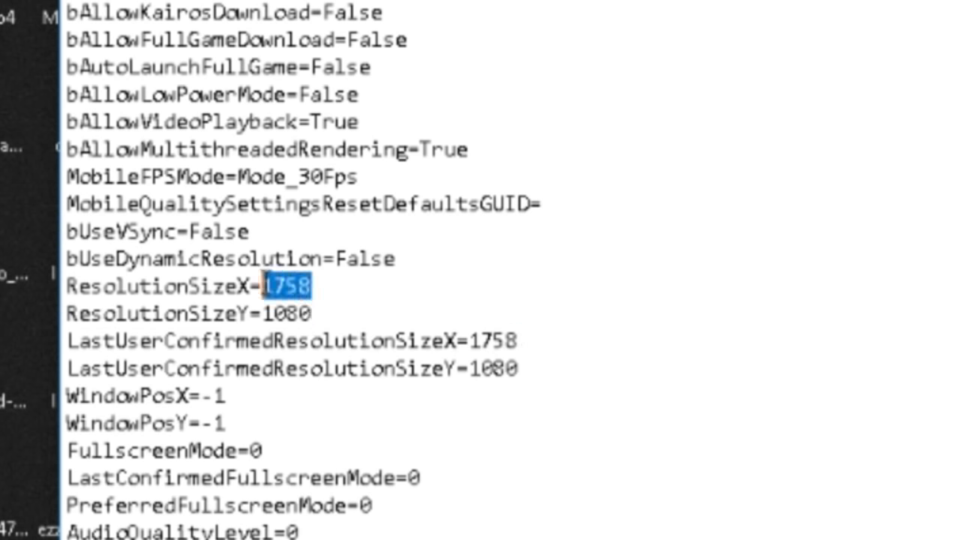
{"action": "left_click", "coordinate": [315, 285]}
{"action": "left_click_drag", "start_coordinate": [313, 313], "coordinate": [274, 310]}
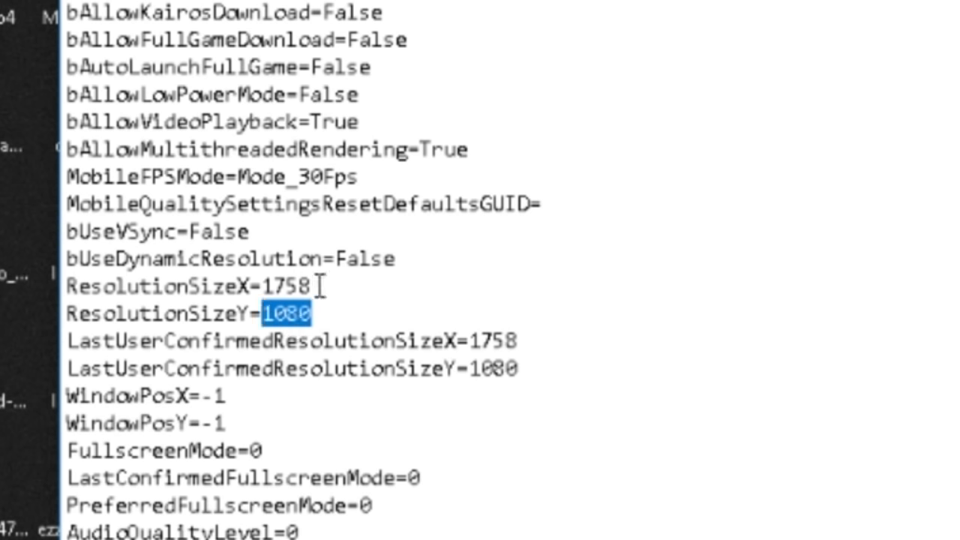
{"action": "left_click_drag", "start_coordinate": [321, 285], "coordinate": [289, 286]}
{"action": "left_click", "coordinate": [358, 306]}
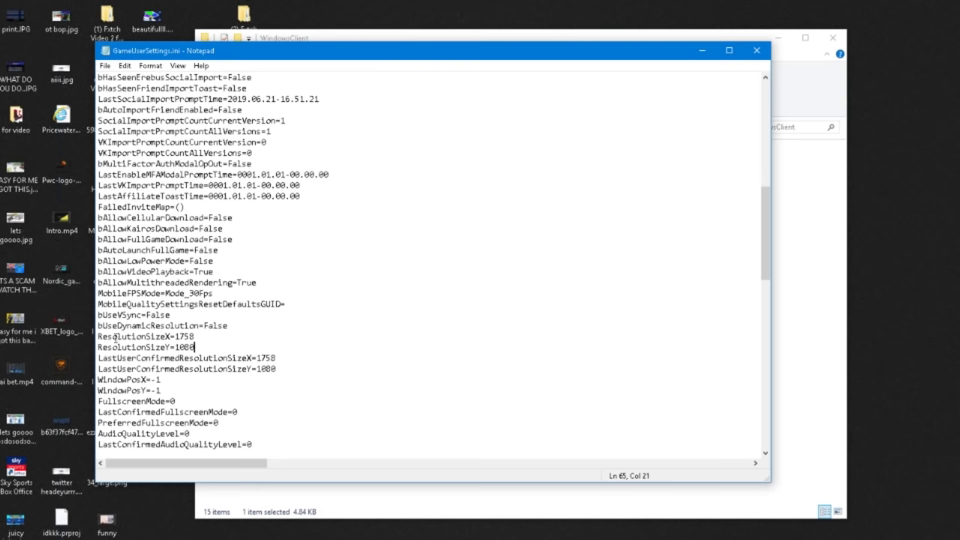
{"action": "left_click_drag", "start_coordinate": [99, 336], "coordinate": [193, 347]}
{"action": "left_click", "coordinate": [193, 347]}
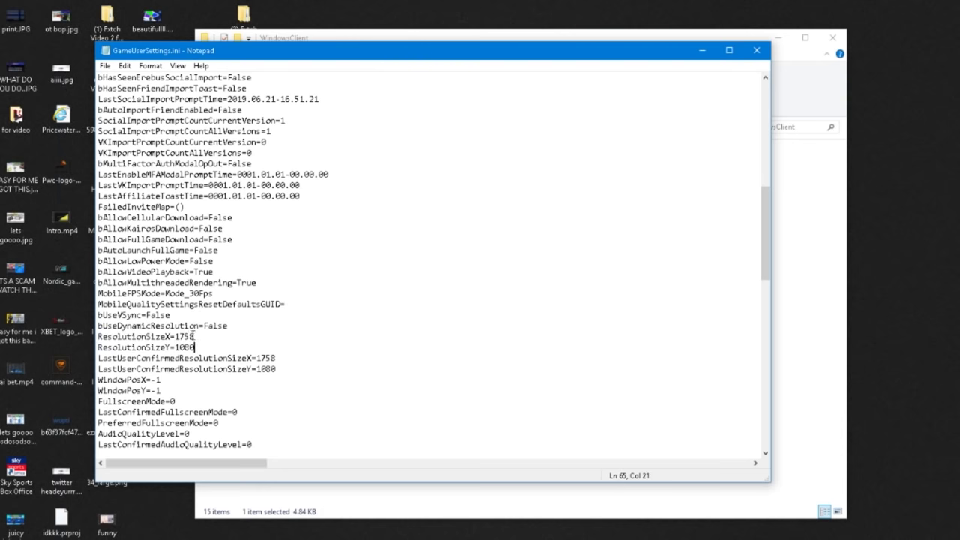
Write the sample resolution 1758x1080 after the ResolutionSizeX value and delete that note again.
{"action": "left_click", "coordinate": [220, 339]}
{"action": "type", "text": "1758x1080"}
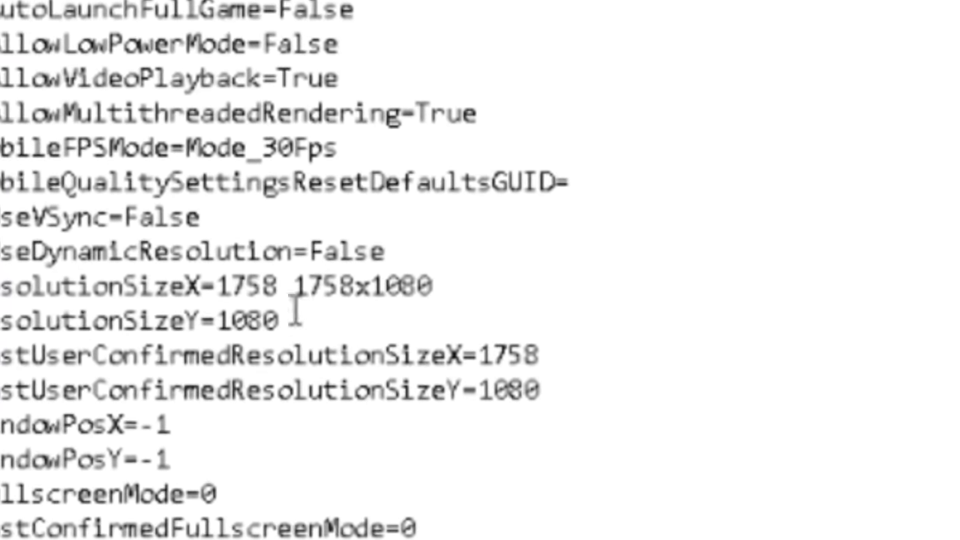
{"action": "left_click_drag", "start_coordinate": [294, 287], "coordinate": [433, 287]}
{"action": "key", "text": "BackSpace"}
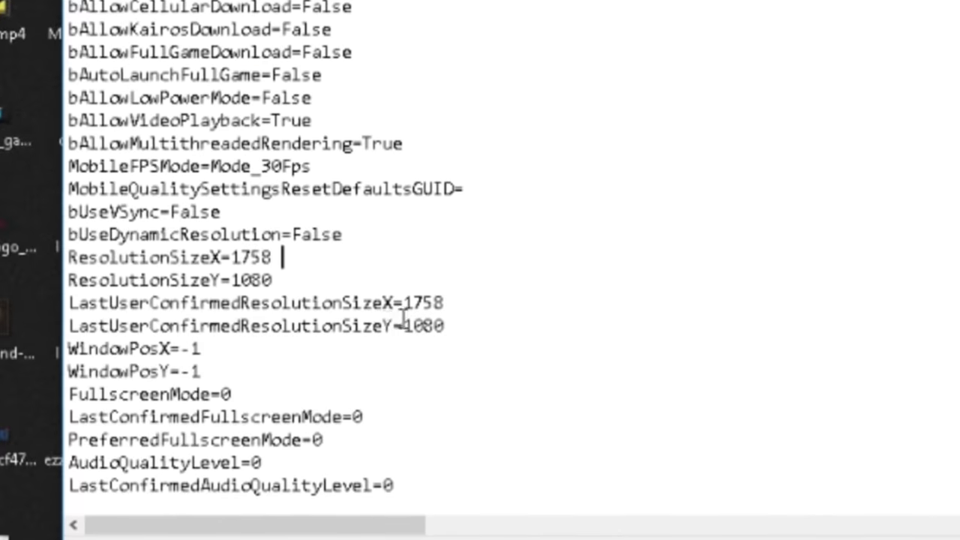
Review the block of values from ResolutionSizeX through LastUserConfirmedResolutionSizeY.
{"action": "left_click_drag", "start_coordinate": [257, 357], "coordinate": [267, 357]}
{"action": "left_click", "coordinate": [276, 358]}
{"action": "left_click_drag", "start_coordinate": [442, 296], "coordinate": [272, 231]}
{"action": "left_click", "coordinate": [517, 324]}
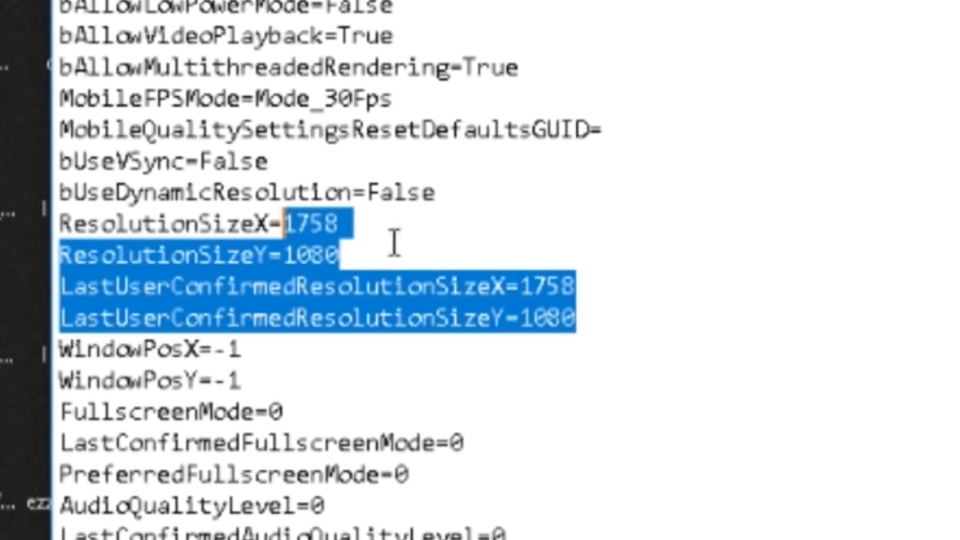
{"action": "left_click", "coordinate": [324, 259]}
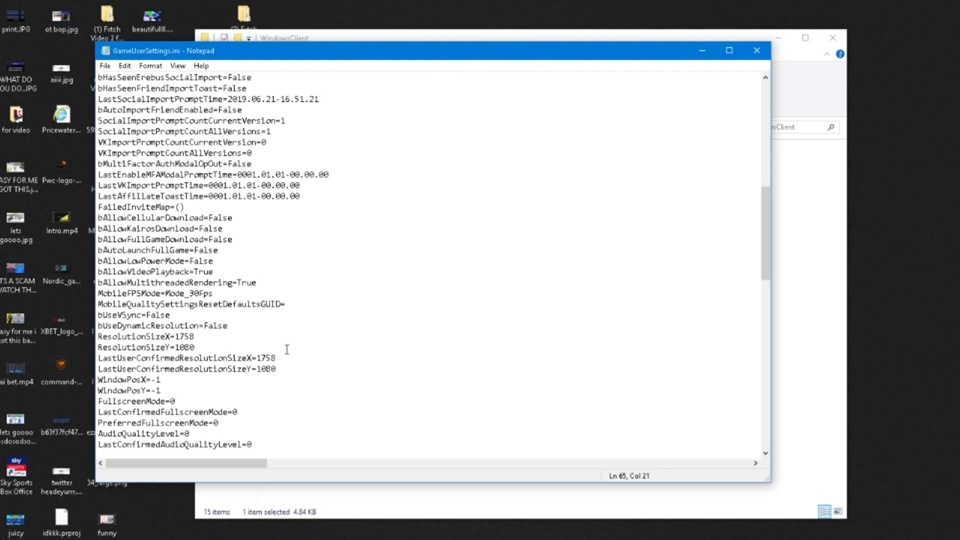
{"action": "left_click_drag", "start_coordinate": [643, 280], "coordinate": [507, 250]}
{"action": "left_click", "coordinate": [772, 278]}
Close the GameUserSettings.ini text file and discard its unsaved changes.
{"action": "left_click", "coordinate": [105, 65]}
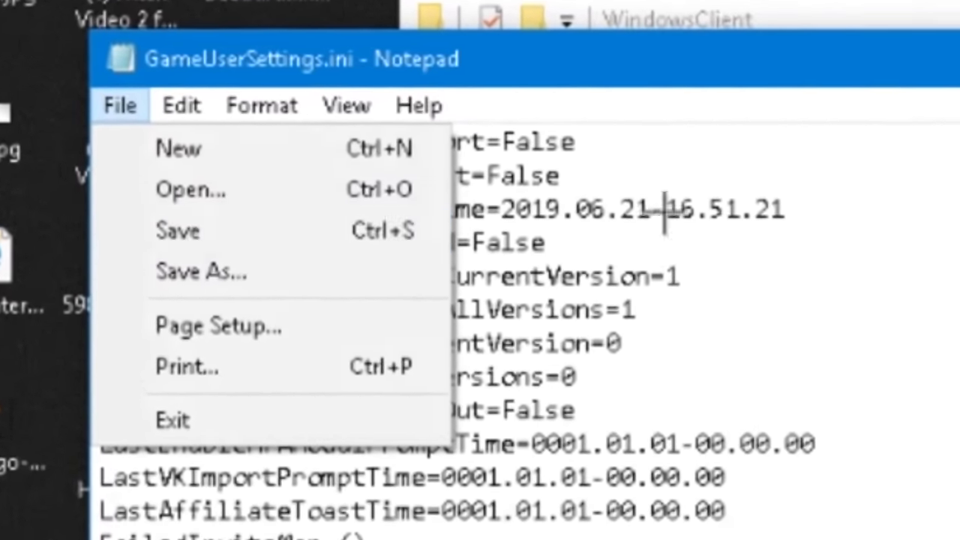
{"action": "left_click", "coordinate": [757, 50]}
{"action": "left_click_drag", "start_coordinate": [507, 206], "coordinate": [450, 209]}
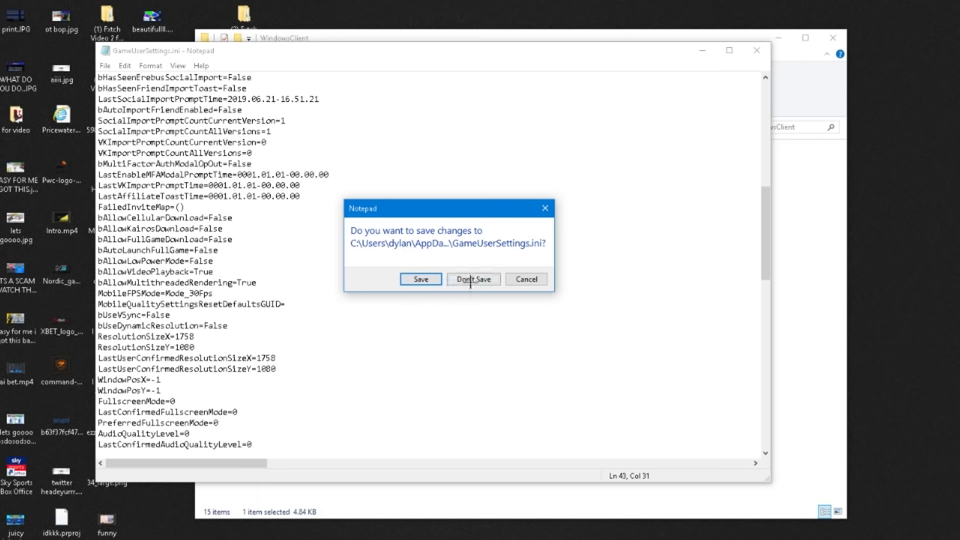
{"action": "left_click", "coordinate": [469, 278]}
Set the Read-only attribute of GameUserSettings.ini in its file properties, apply it, and close the WindowsClient folder.
{"action": "right_click", "coordinate": [354, 264]}
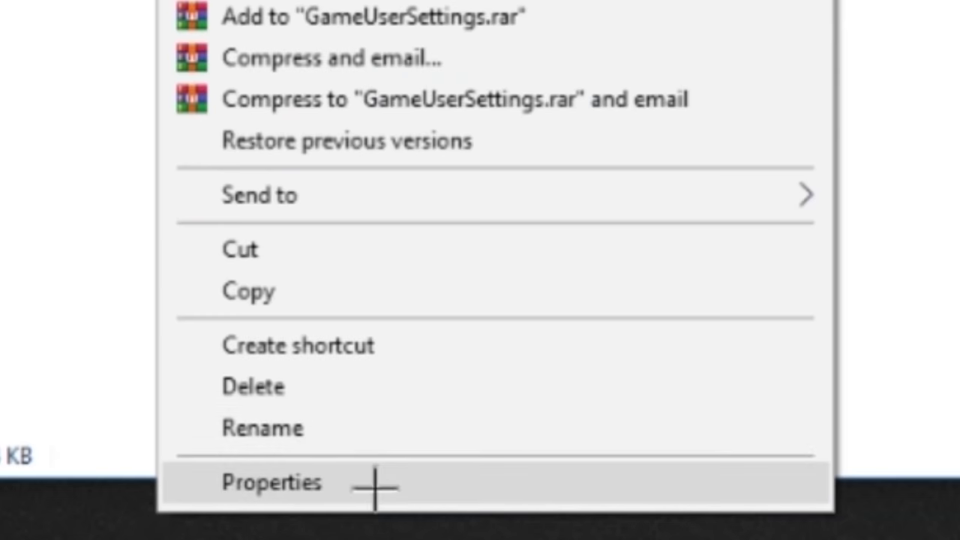
{"action": "left_click", "coordinate": [375, 488]}
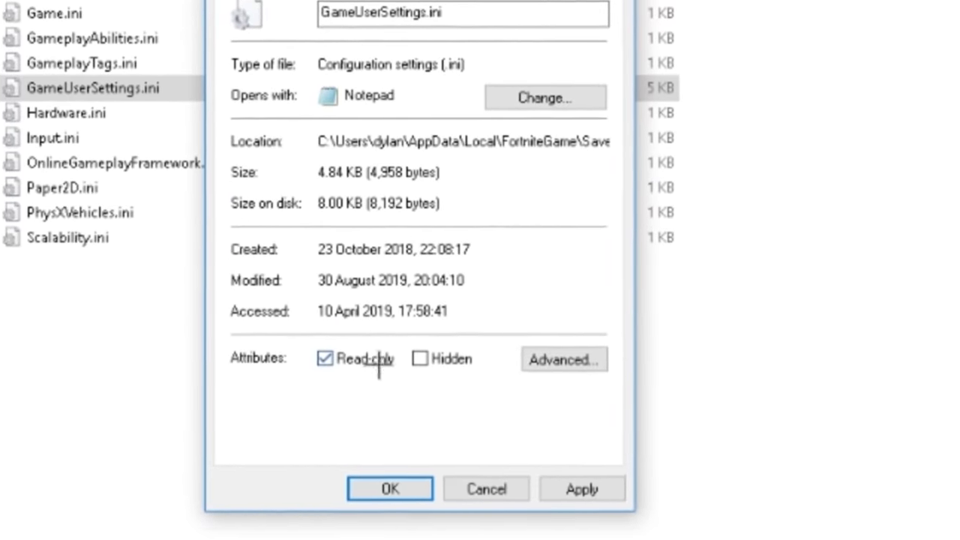
{"action": "left_click", "coordinate": [447, 402]}
{"action": "left_click", "coordinate": [434, 400]}
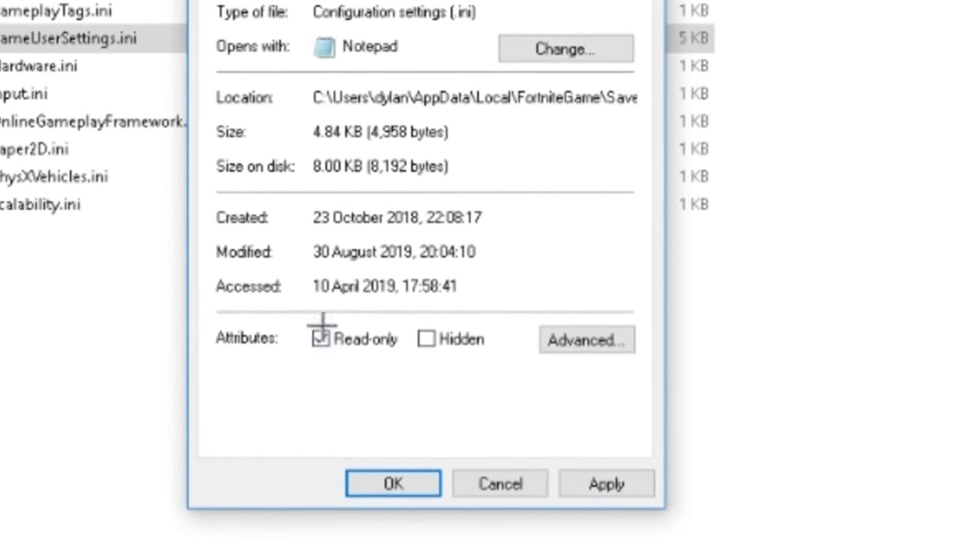
{"action": "left_click", "coordinate": [604, 483]}
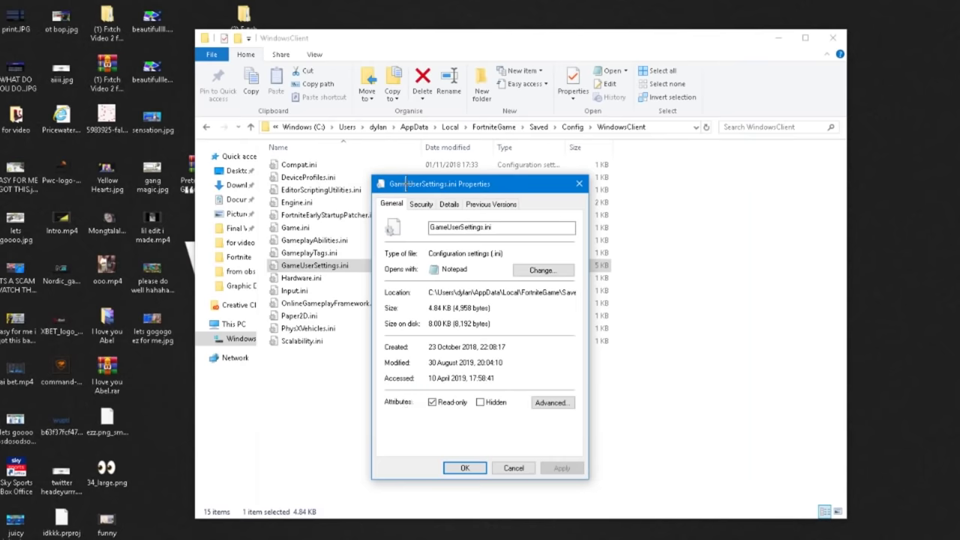
{"action": "left_click_drag", "start_coordinate": [405, 184], "coordinate": [495, 182]}
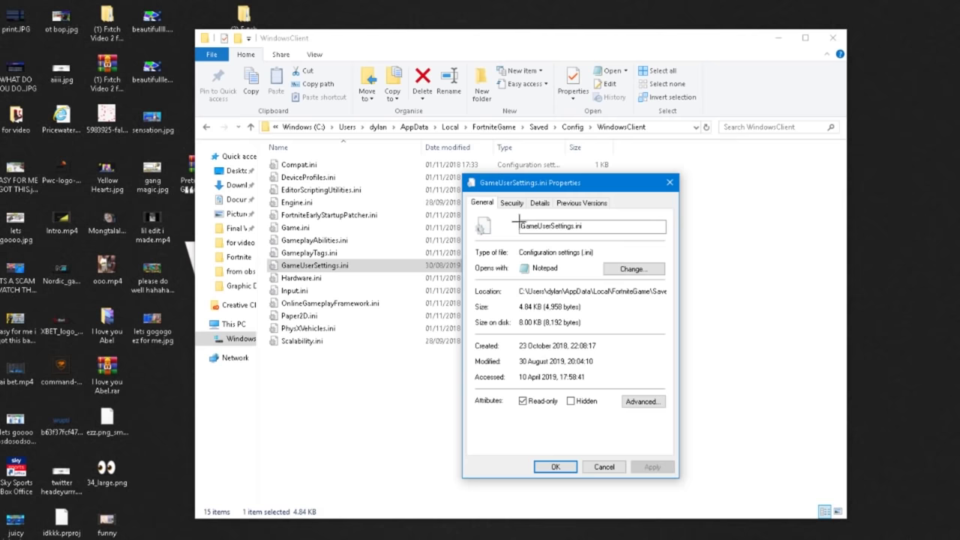
{"action": "left_click_drag", "start_coordinate": [527, 182], "coordinate": [478, 171]}
{"action": "left_click_drag", "start_coordinate": [477, 171], "coordinate": [467, 170]}
{"action": "left_click", "coordinate": [494, 454]}
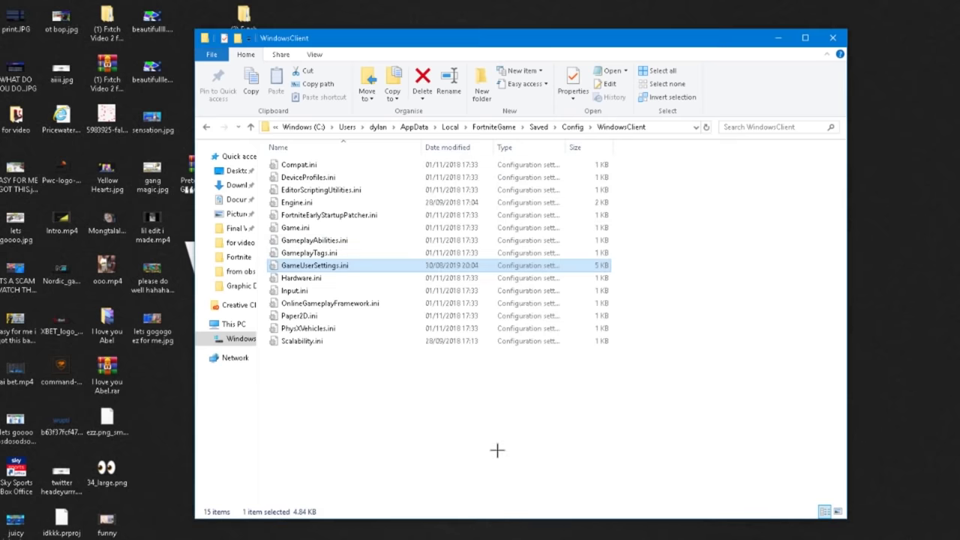
{"action": "left_click", "coordinate": [833, 37]}
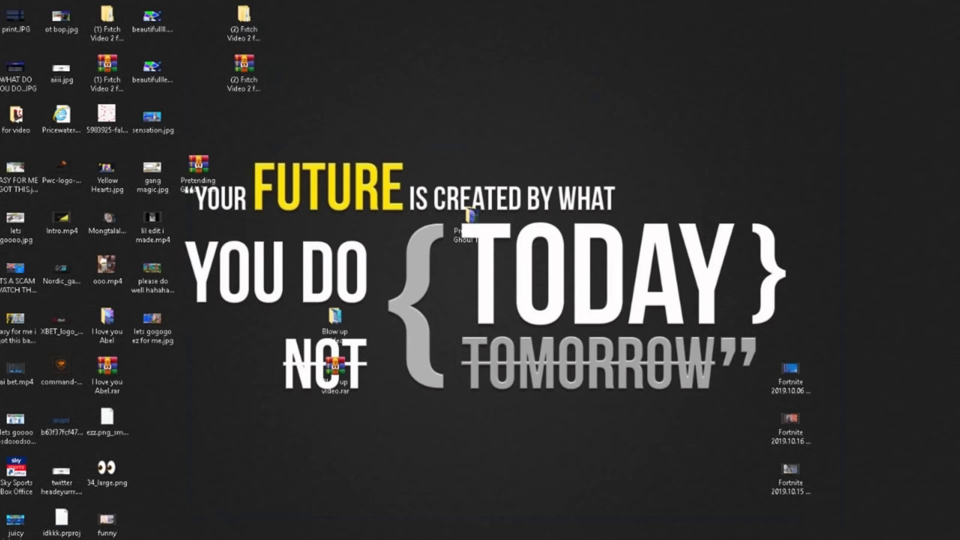
Switch to the NVIDIA Control Panel and open the Change resolution settings.
{"action": "right_click", "coordinate": [400, 236]}
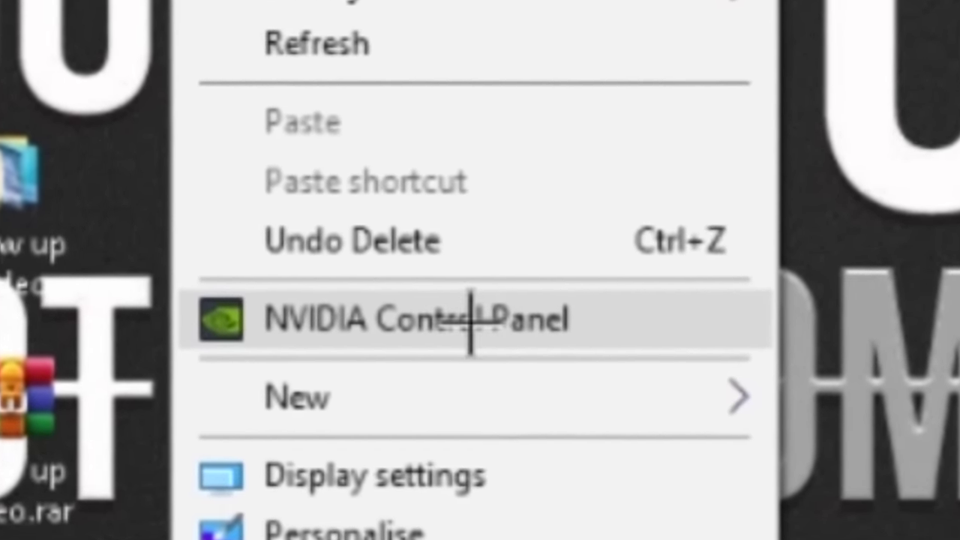
{"action": "left_click", "coordinate": [416, 335]}
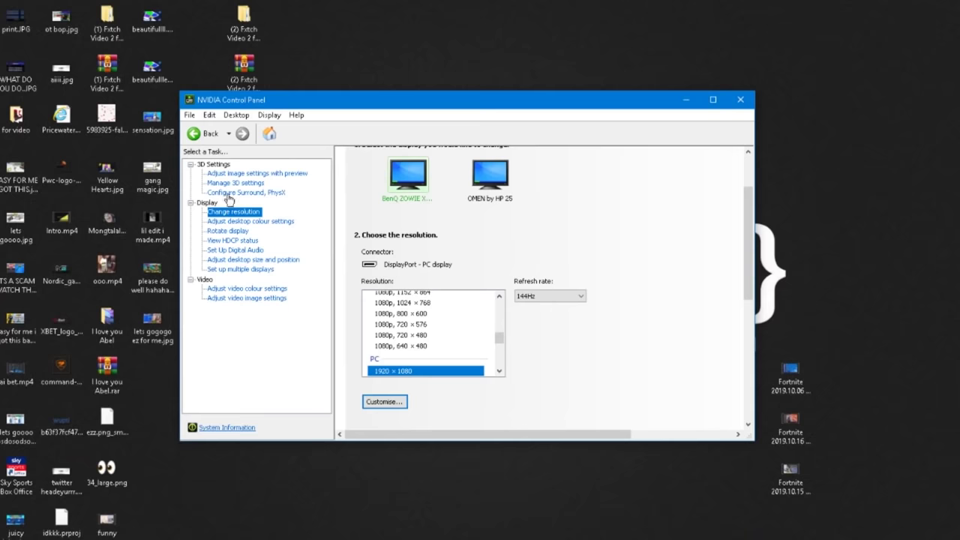
{"action": "left_click", "coordinate": [225, 173]}
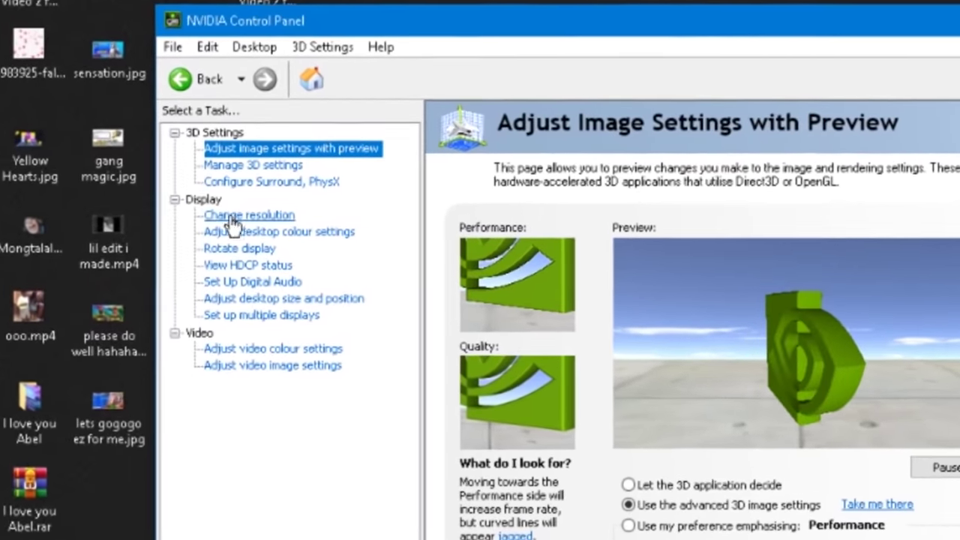
{"action": "left_click", "coordinate": [226, 212]}
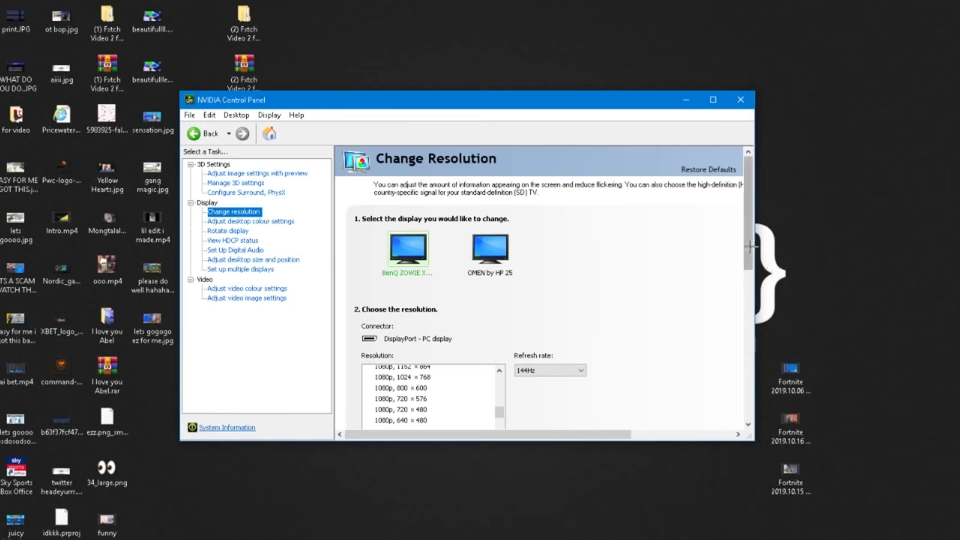
Open the Customise dialog for the BenQ display's resolutions.
{"action": "mouse_move", "coordinate": [745, 232]}
{"action": "left_mouse_down"}
{"action": "mouse_move", "coordinate": [743, 244]}
{"action": "mouse_move", "coordinate": [743, 230]}
{"action": "left_mouse_up"}
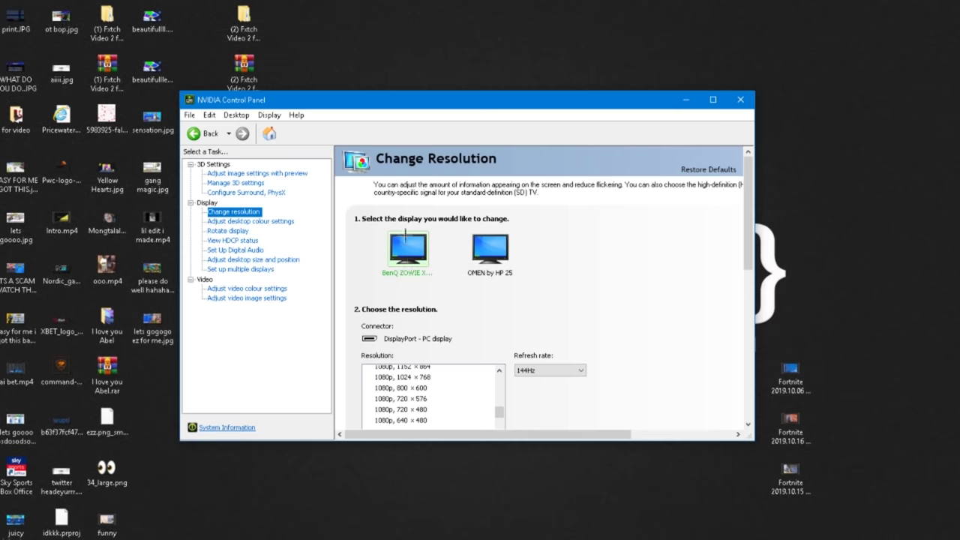
{"action": "scroll", "coordinate": [631, 279], "scroll_direction": "down", "scroll_amount": 3}
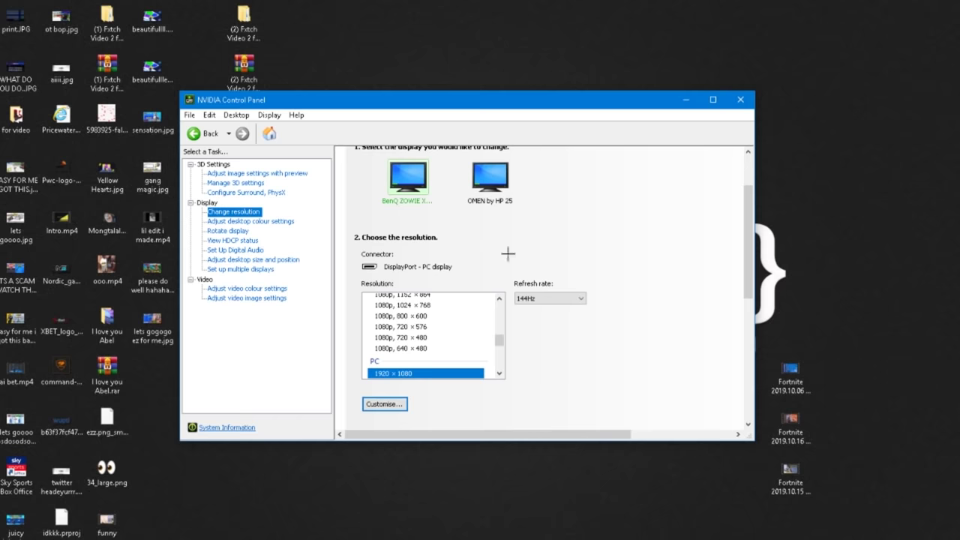
{"action": "scroll", "coordinate": [505, 252], "scroll_direction": "down", "scroll_amount": 2}
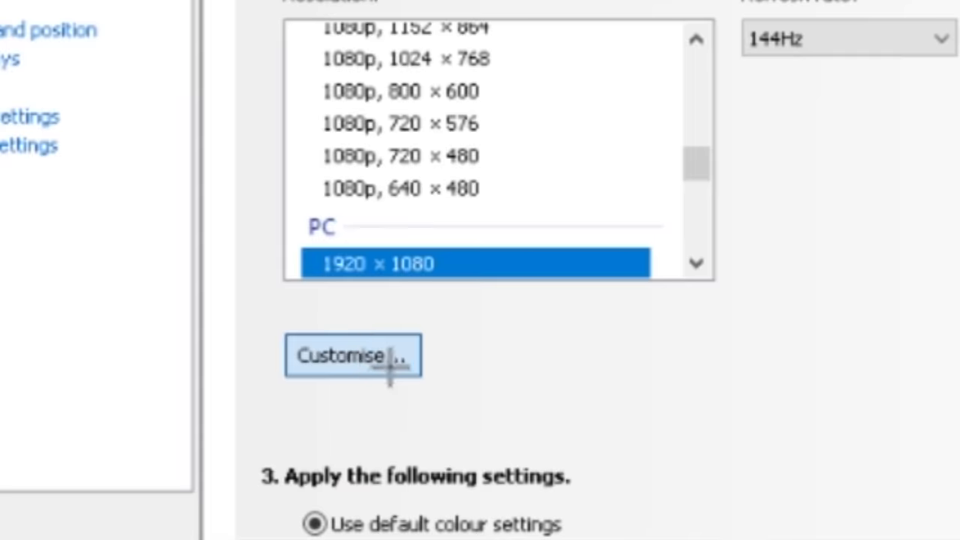
{"action": "left_click", "coordinate": [397, 370]}
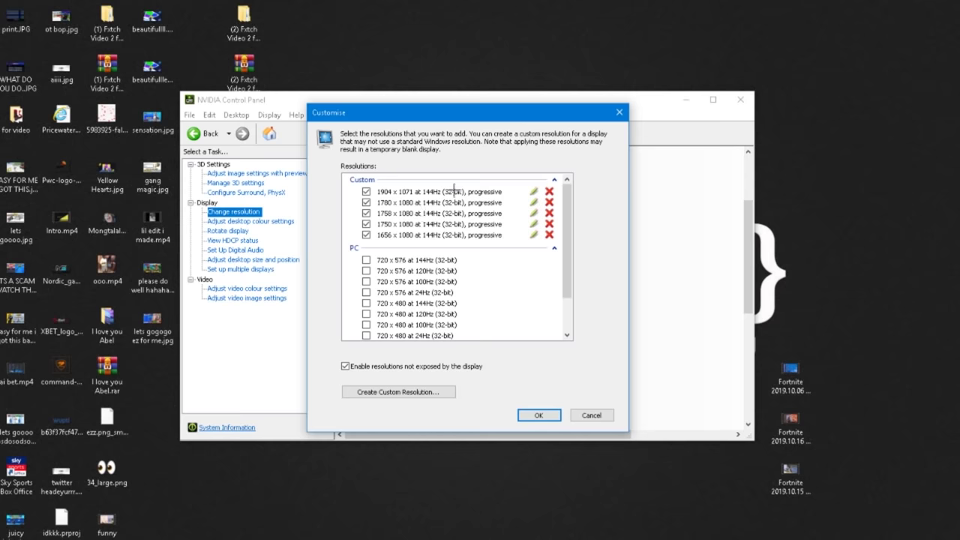
{"action": "left_click_drag", "start_coordinate": [436, 113], "coordinate": [466, 131]}
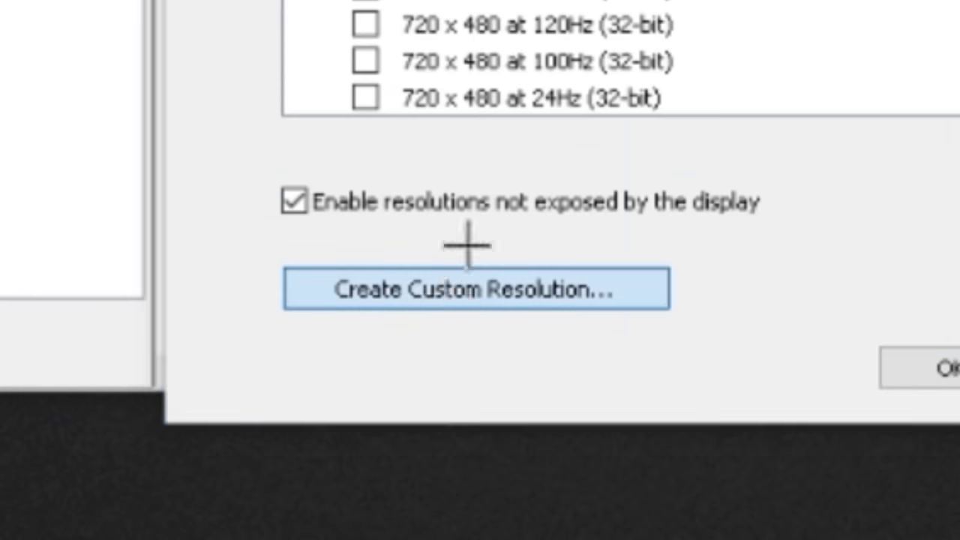
Start a new custom resolution with 1758 horizontal pixels, 1080 vertical lines and a 144 Hz refresh rate.
{"action": "left_click", "coordinate": [424, 410]}
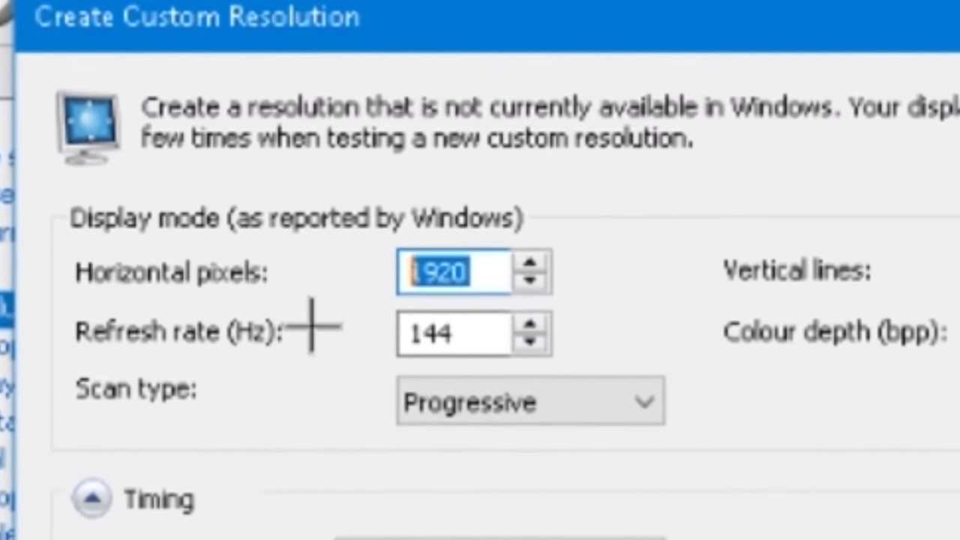
{"action": "type", "text": "1758"}
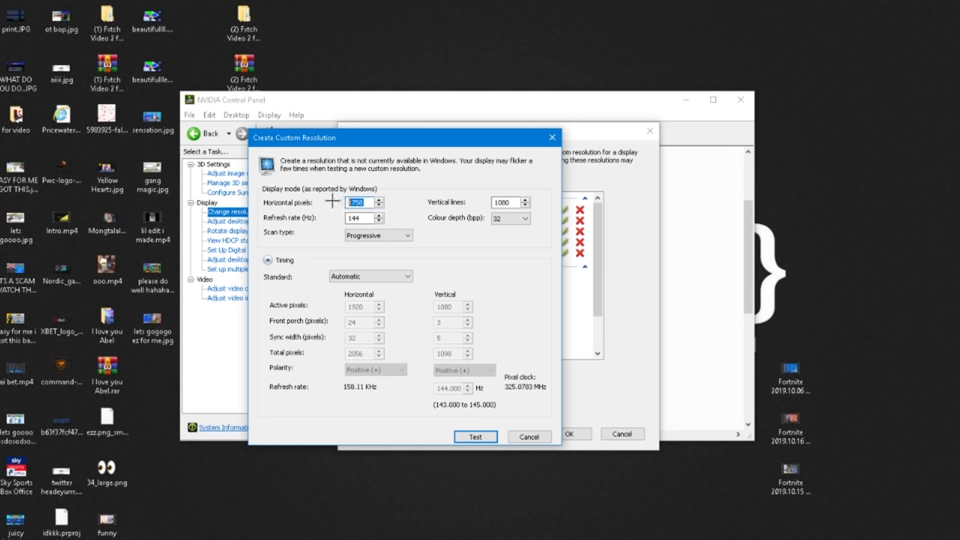
{"action": "key", "text": "Tab"}
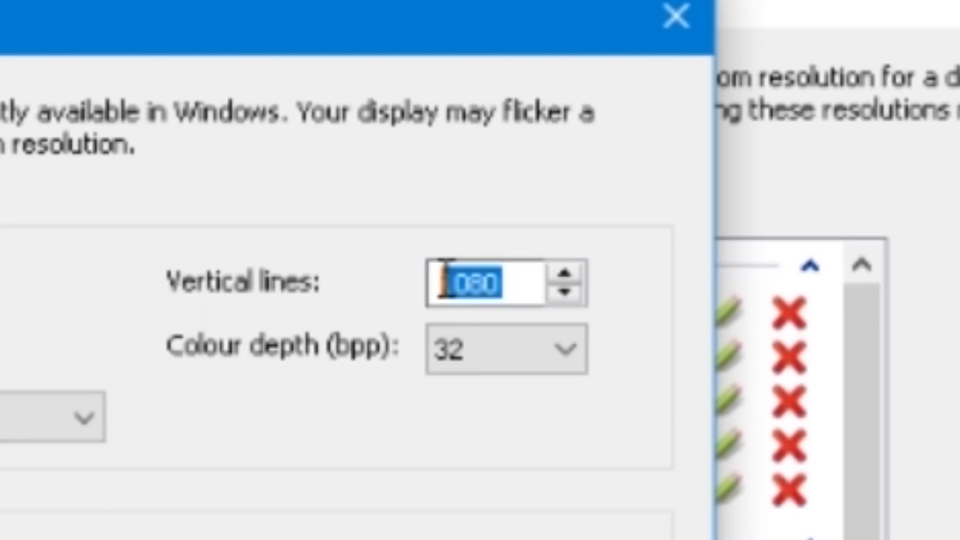
{"action": "key", "text": "Tab"}
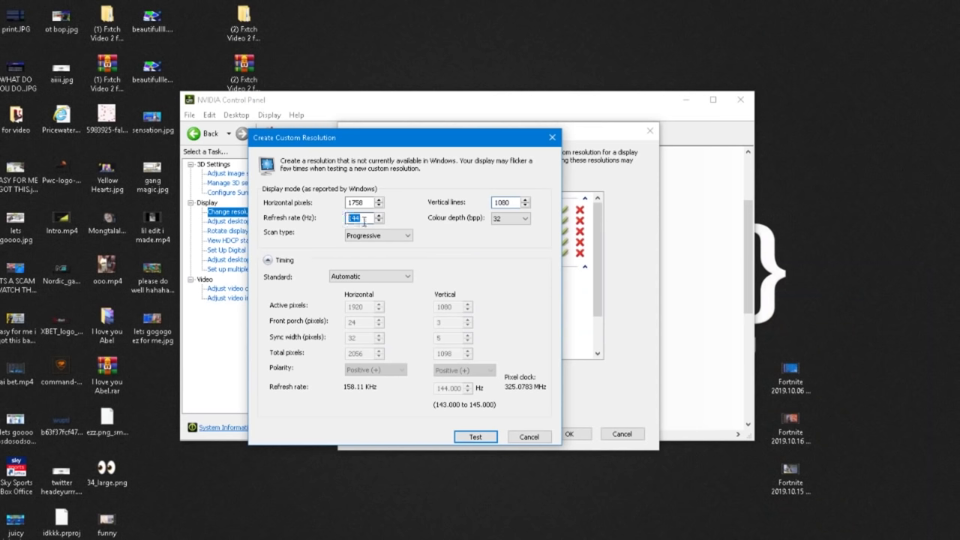
{"action": "left_click_drag", "start_coordinate": [406, 132], "coordinate": [449, 135]}
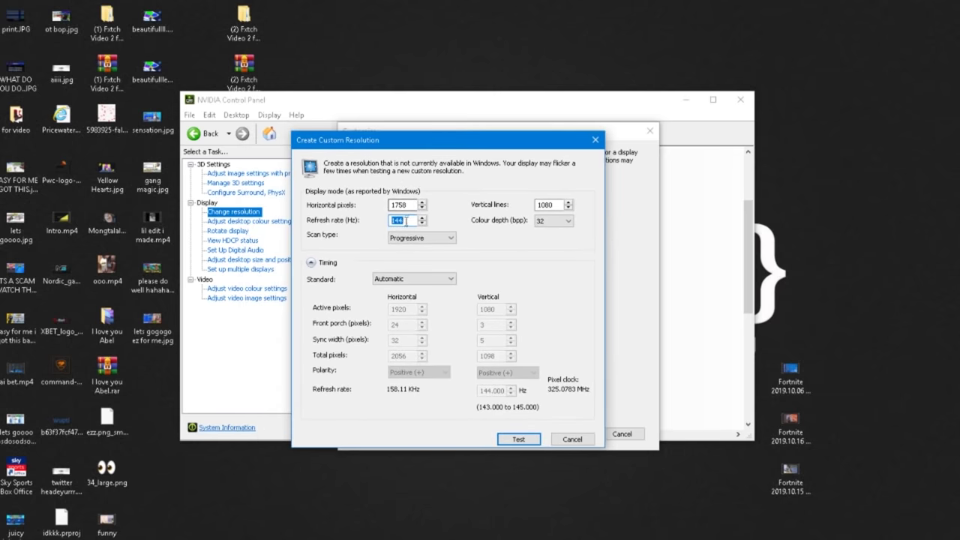